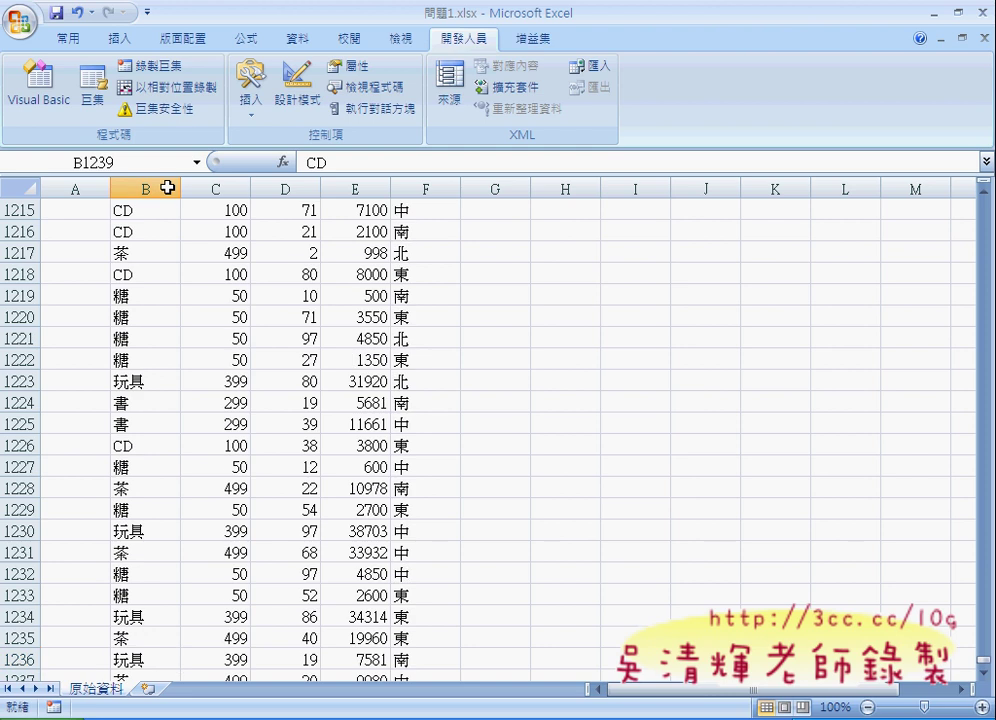
Scroll back to the top of the sales table and select the first item name in B2
{"action": "scroll", "coordinate": [138, 273], "scroll_direction": "up", "scroll_amount": 7}
{"action": "scroll", "coordinate": [138, 273], "scroll_direction": "up", "scroll_amount": 3}
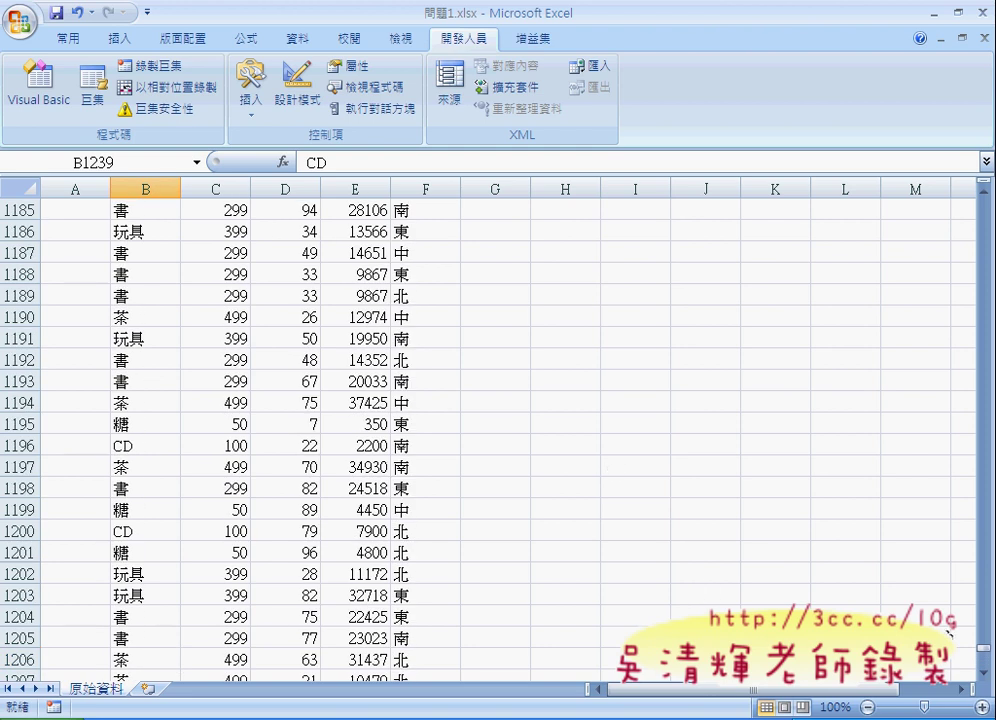
{"action": "left_click_drag", "start_coordinate": [985, 640], "coordinate": [987, 199]}
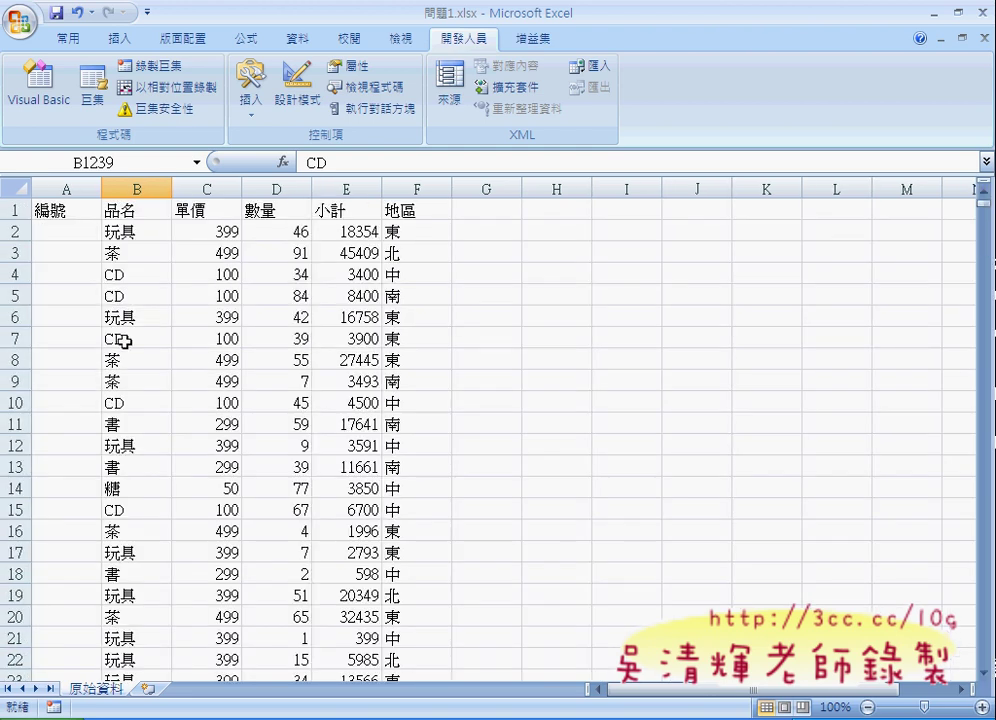
{"action": "left_click", "coordinate": [131, 232]}
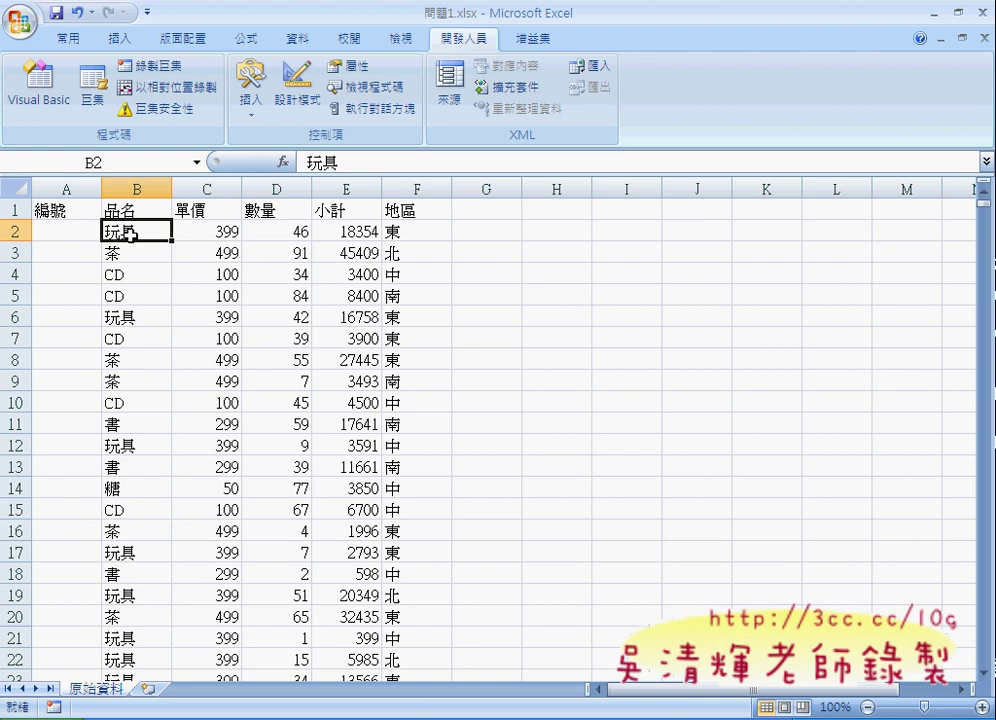
{"action": "left_click", "coordinate": [72, 230]}
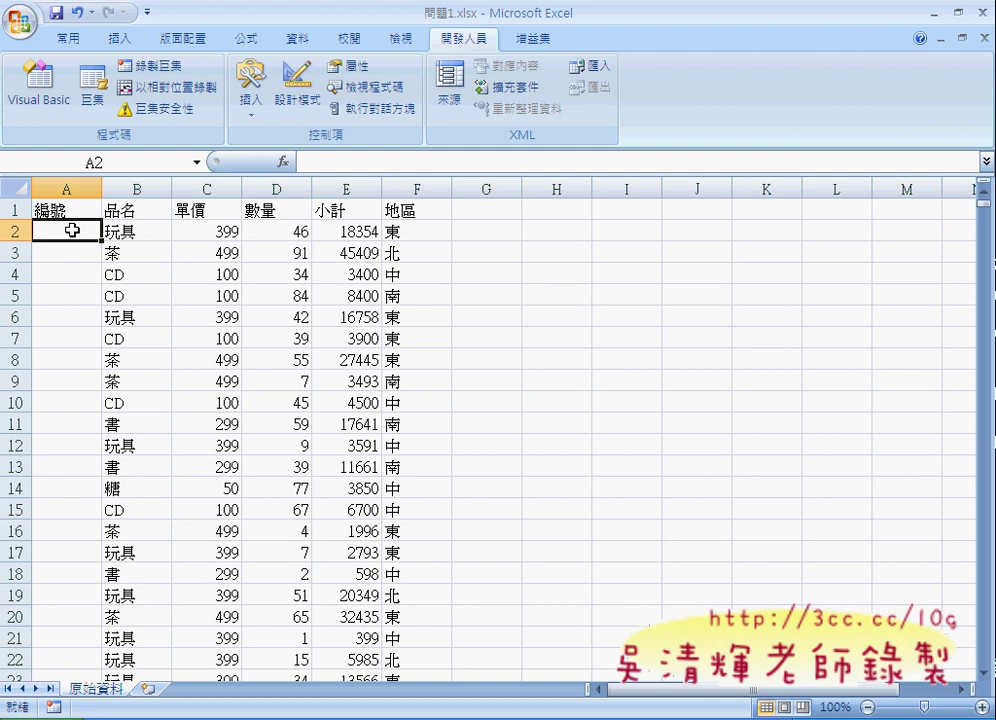
{"action": "left_click", "coordinate": [142, 233]}
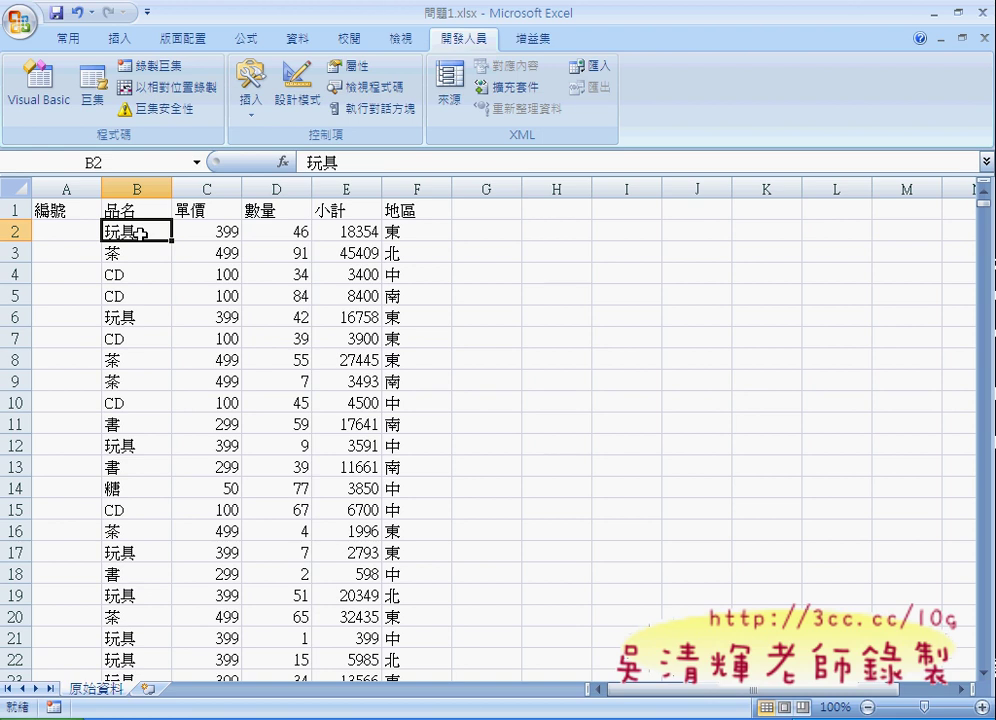
{"action": "left_click", "coordinate": [80, 232]}
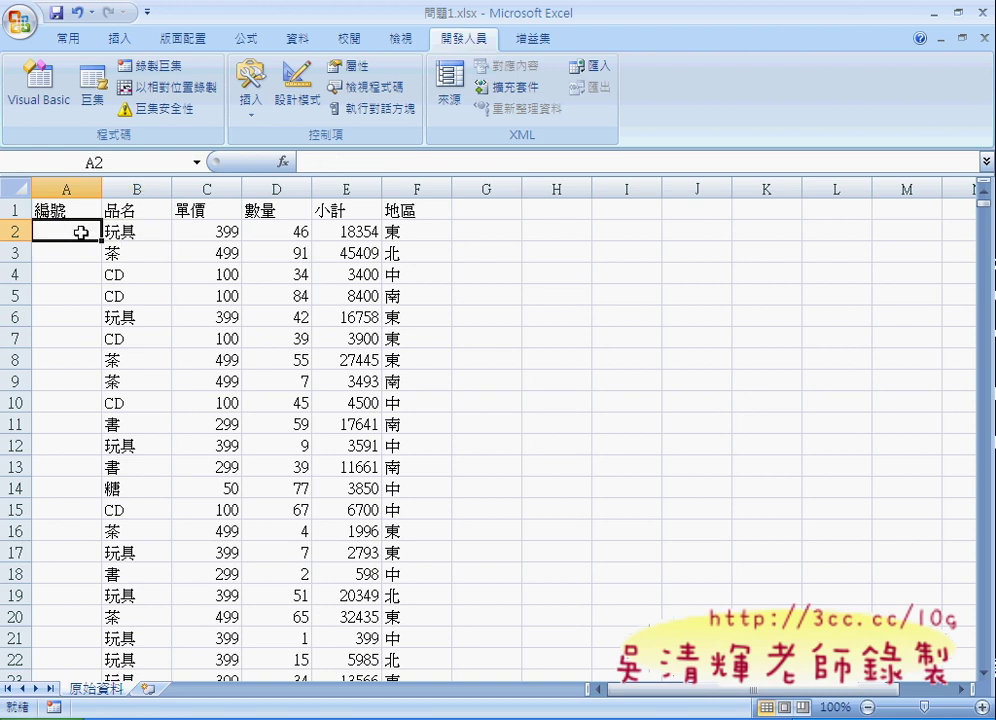
{"action": "type", "text": "1"}
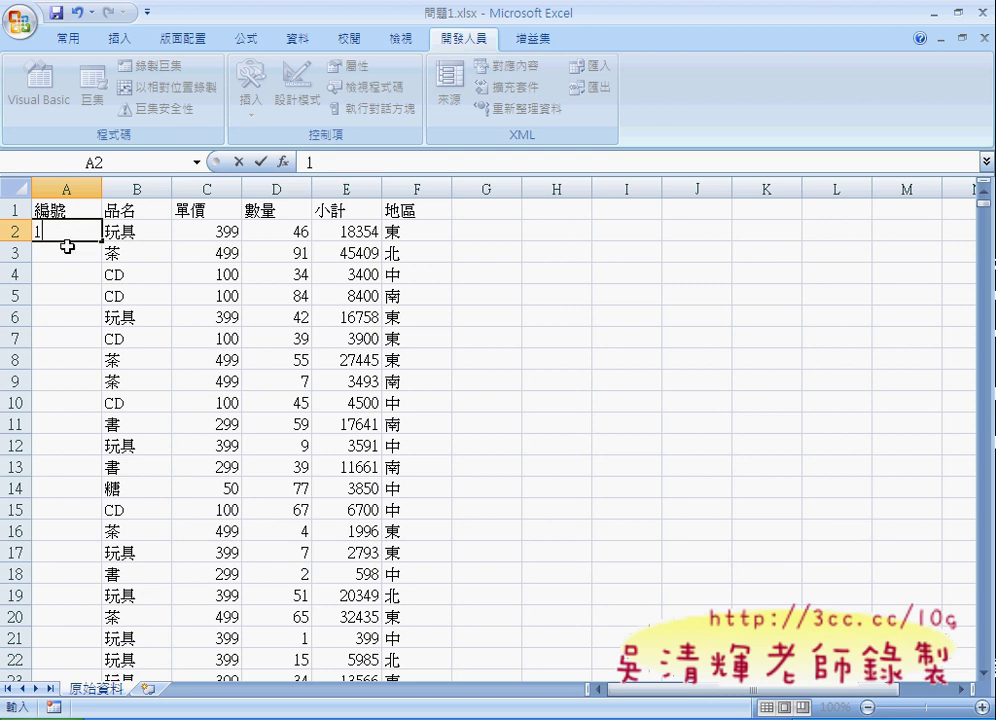
{"action": "key", "text": "ctrl+Return"}
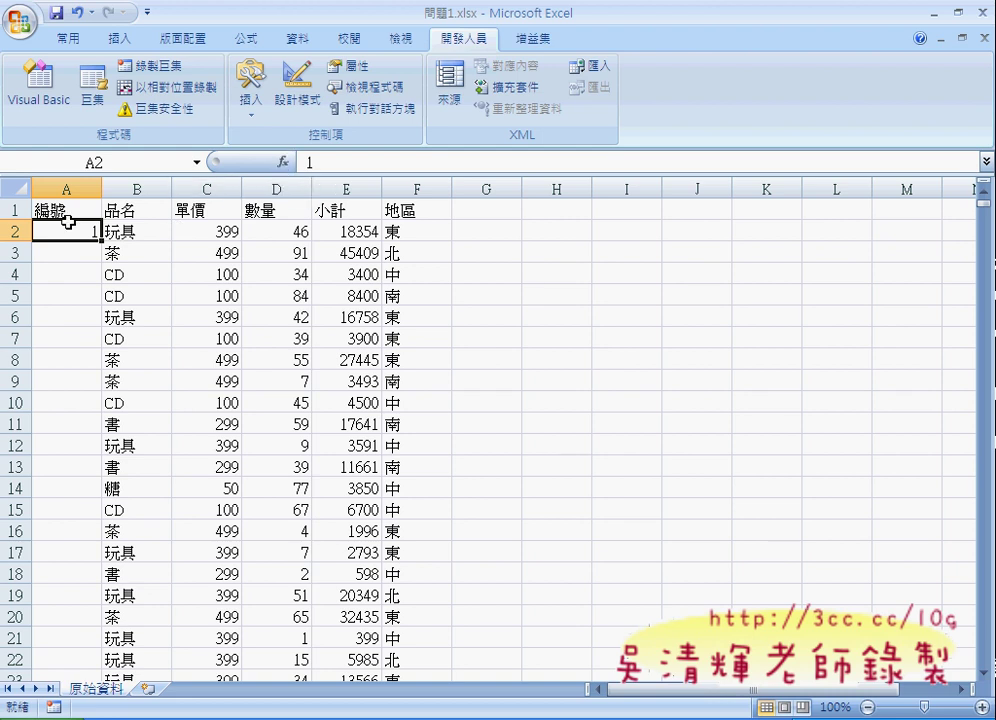
{"action": "key", "text": "Delete"}
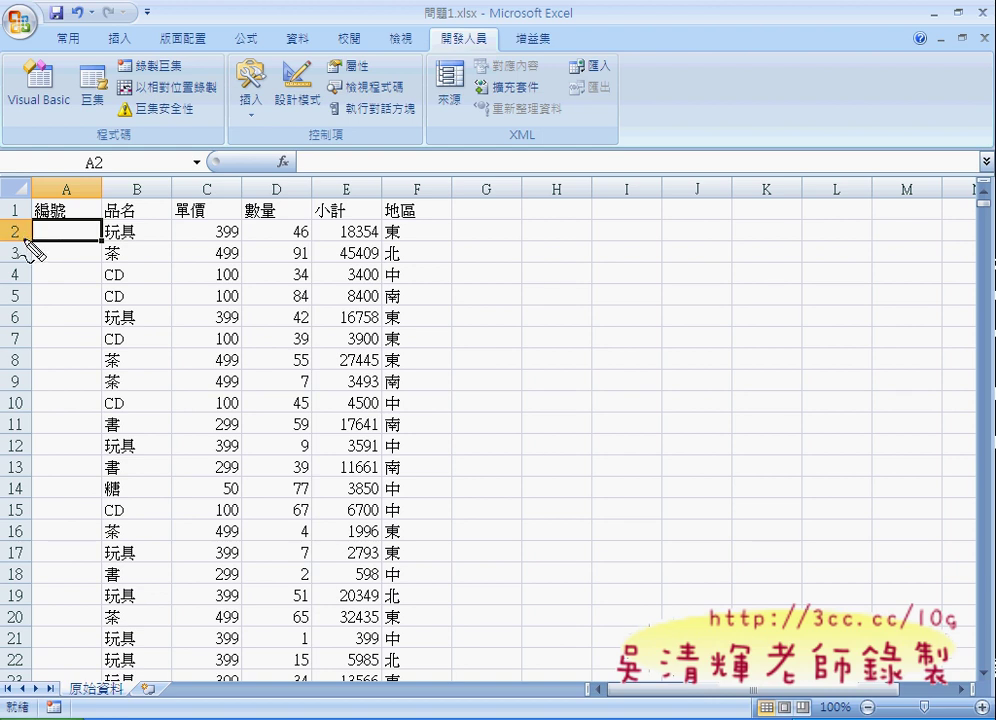
{"action": "left_click_drag", "start_coordinate": [14, 242], "coordinate": [18, 238]}
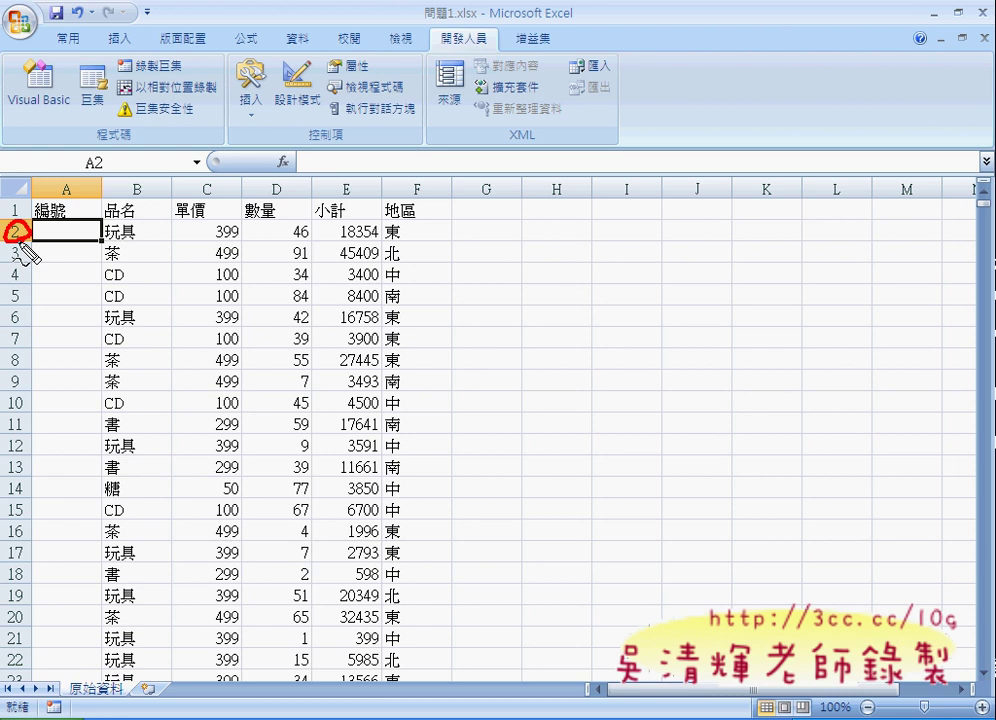
{"action": "key", "text": "Escape"}
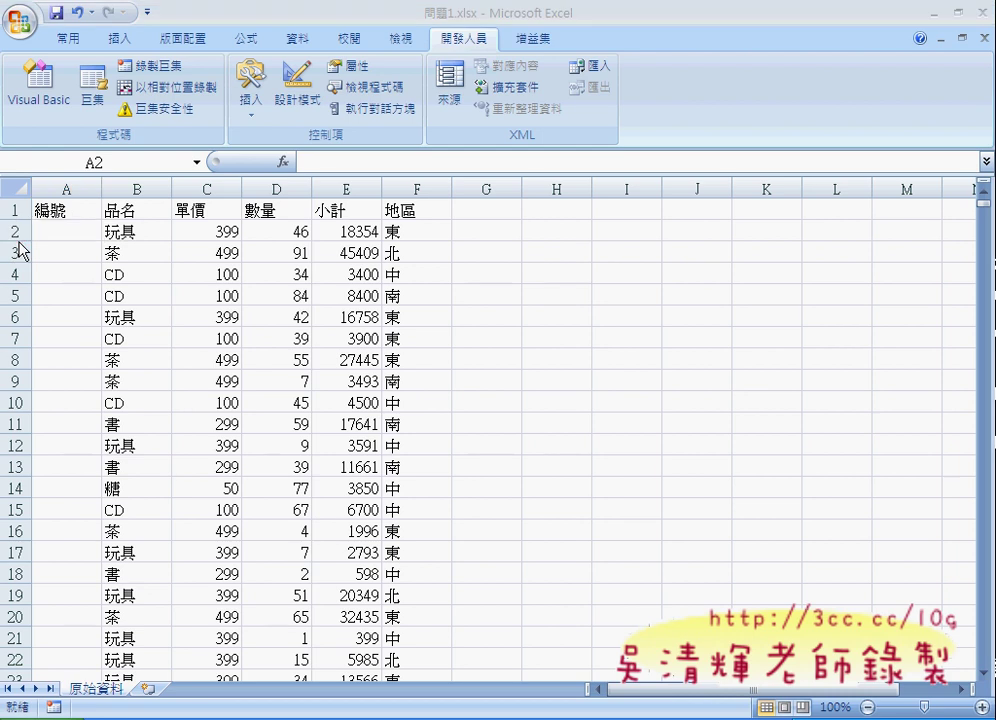
Insert the ROW function into cell A2, picking it from the 全部 function category
{"action": "left_click", "coordinate": [283, 161]}
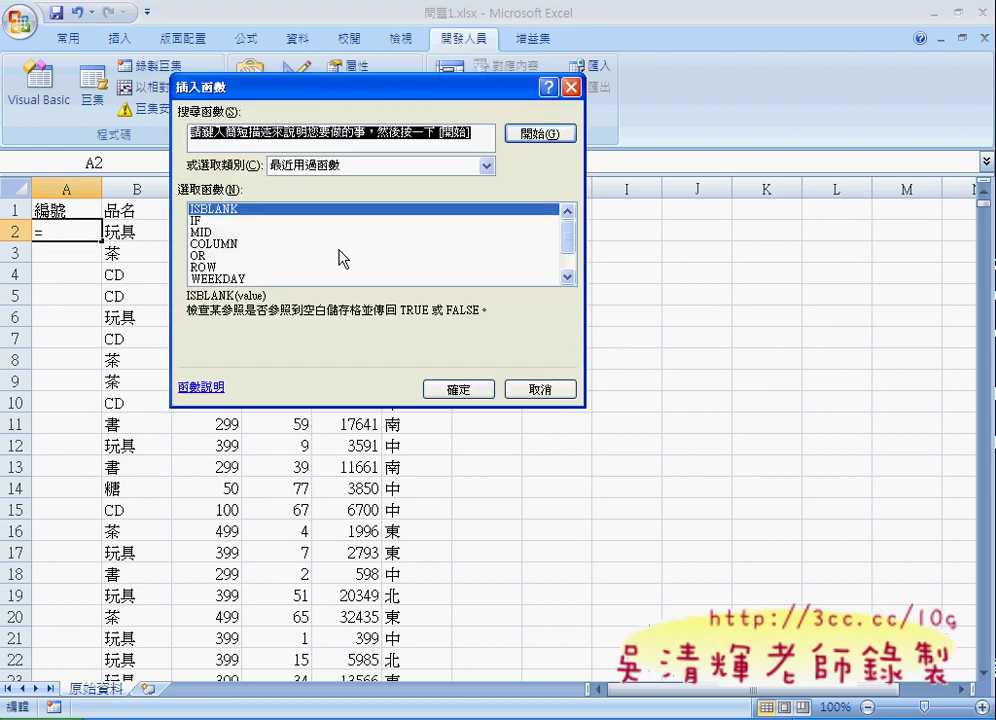
{"action": "left_click", "coordinate": [420, 165]}
{"action": "left_click", "coordinate": [400, 190]}
{"action": "left_click", "coordinate": [353, 221]}
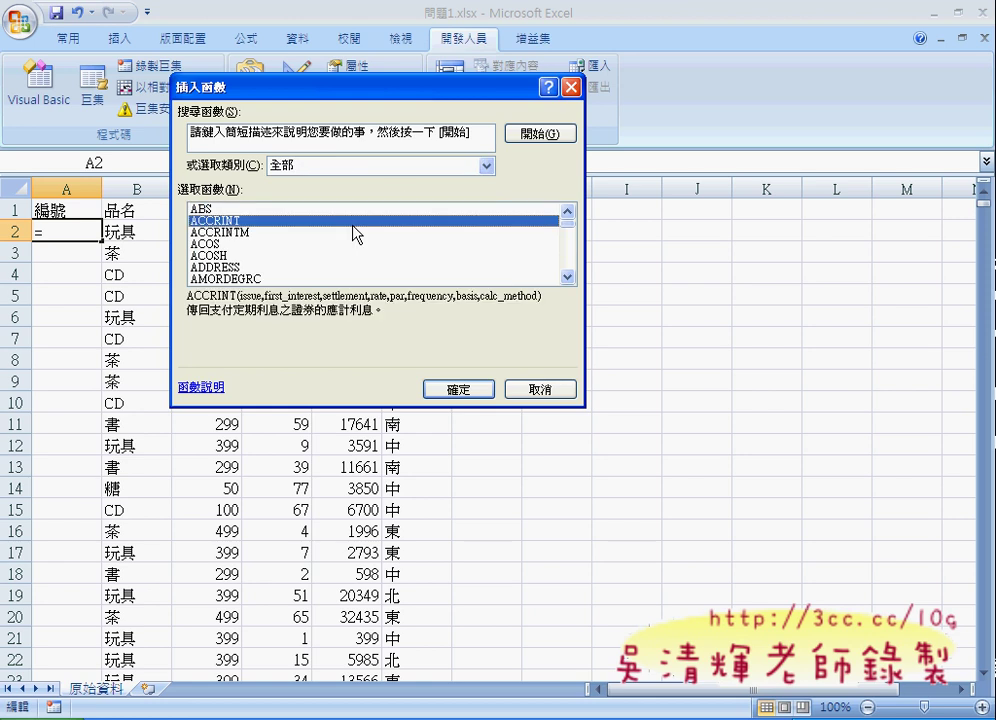
{"action": "key", "text": "r"}
{"action": "key", "text": "Down"}
{"action": "key", "text": "Down"}
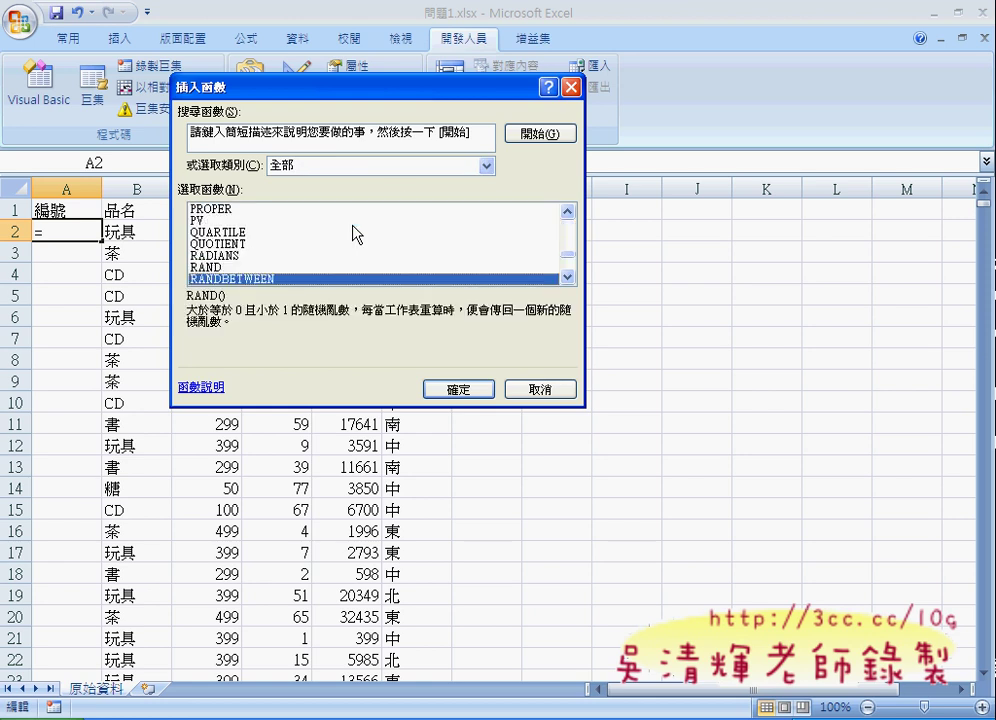
{"action": "key", "text": "Down"}
{"action": "key", "text": "Down"}
{"action": "key", "text": "Down"}
{"action": "key", "text": "Down"}
{"action": "key", "text": "Down"}
{"action": "key", "text": "Down"}
{"action": "key", "text": "Down"}
{"action": "key", "text": "Down"}
{"action": "key", "text": "Down"}
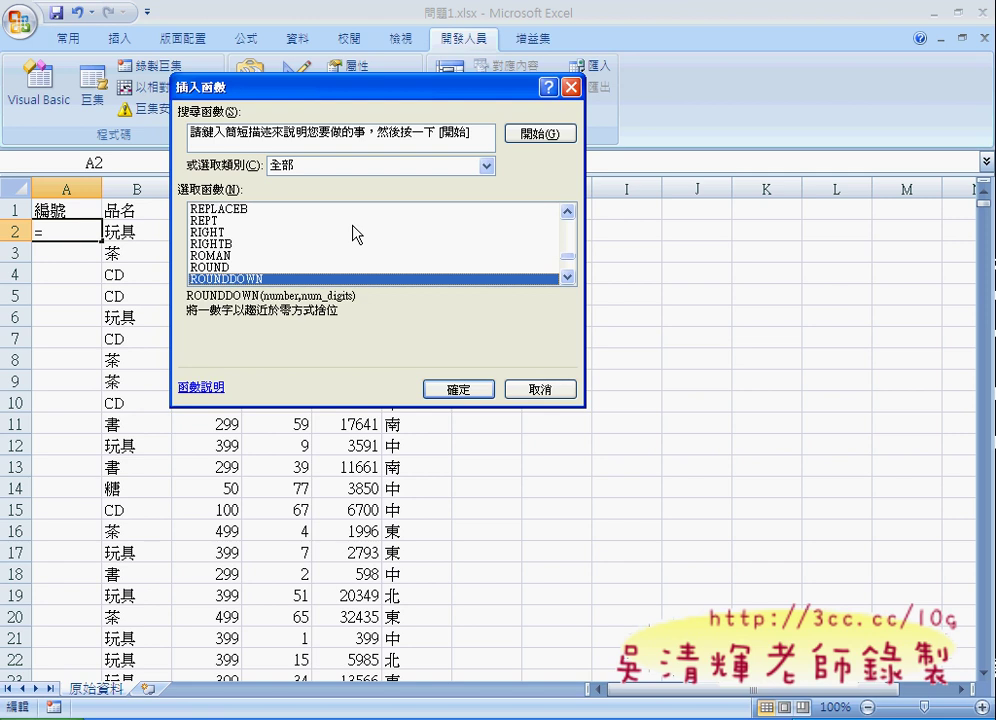
{"action": "key", "text": "Down"}
{"action": "key", "text": "Down"}
{"action": "key", "text": "Down"}
{"action": "key", "text": "Up"}
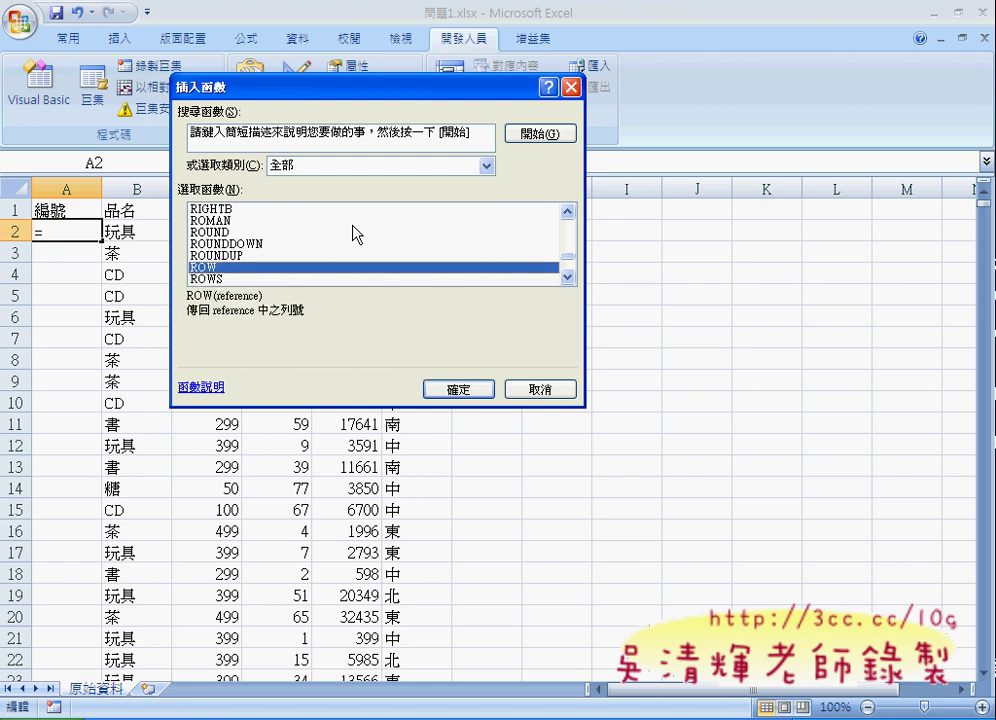
{"action": "key", "text": "Return"}
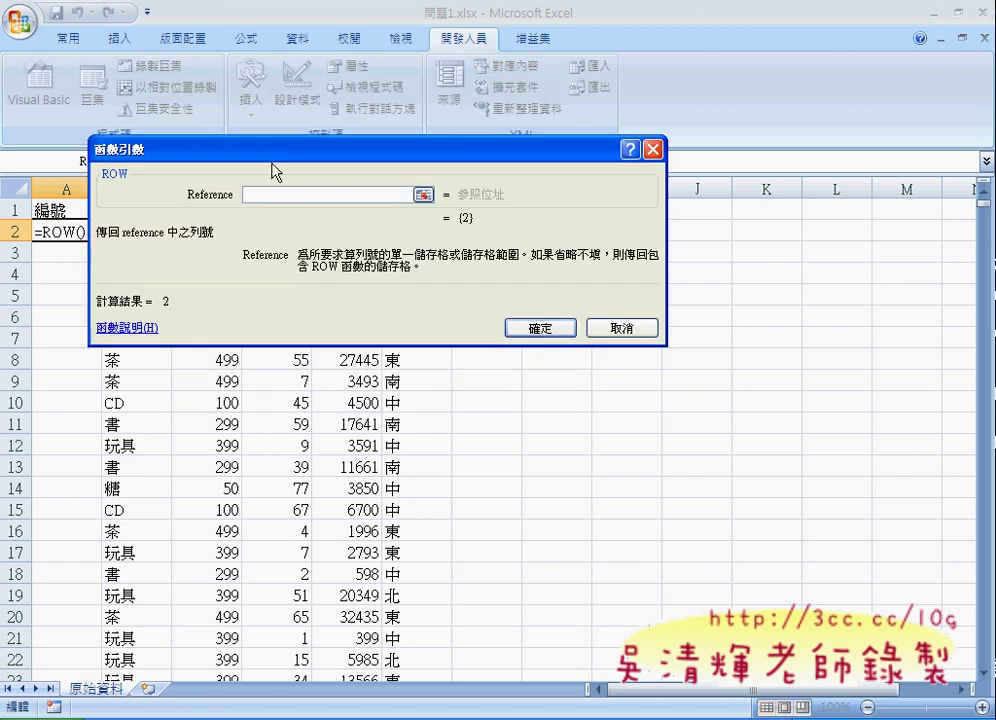
Set ROW's Reference argument to A2 and confirm, so A2 displays 2
{"action": "left_click_drag", "start_coordinate": [272, 163], "coordinate": [354, 170]}
{"action": "left_click", "coordinate": [74, 232]}
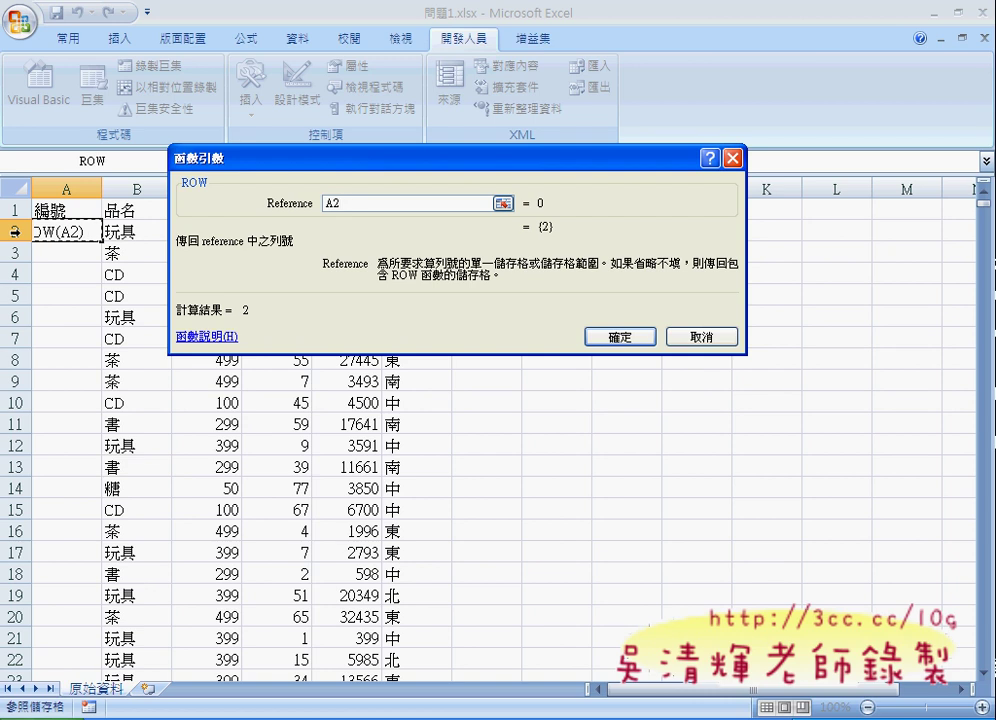
{"action": "left_click", "coordinate": [614, 336]}
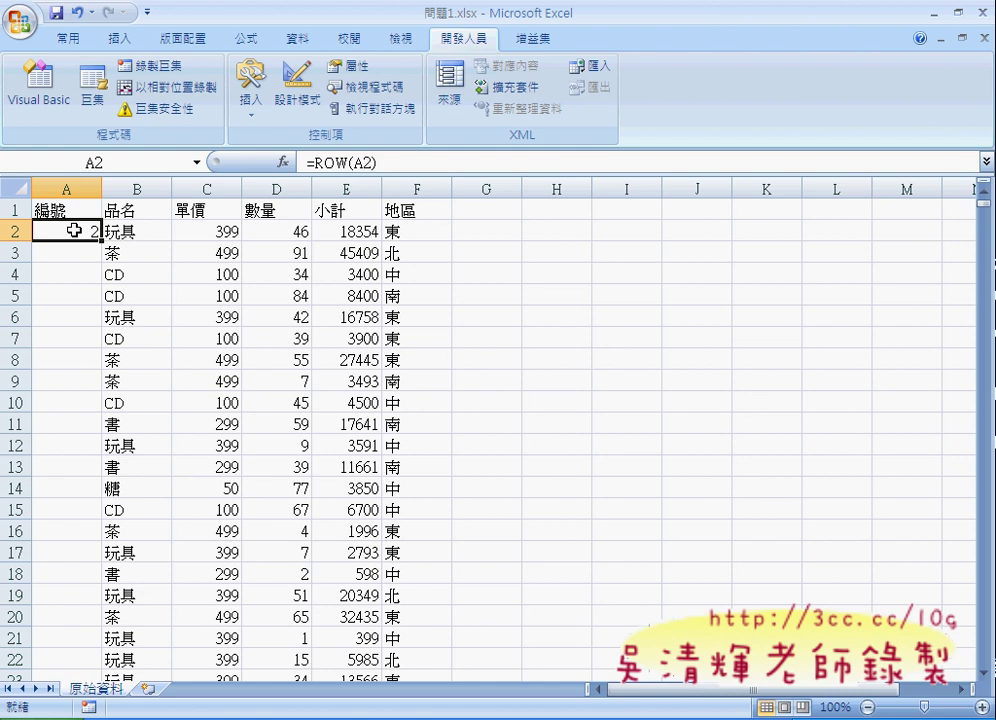
Append -1 so A2 holds =ROW(A2)-1, then reopen A2's formula for editing
{"action": "left_click", "coordinate": [390, 161]}
{"action": "type", "text": "-1"}
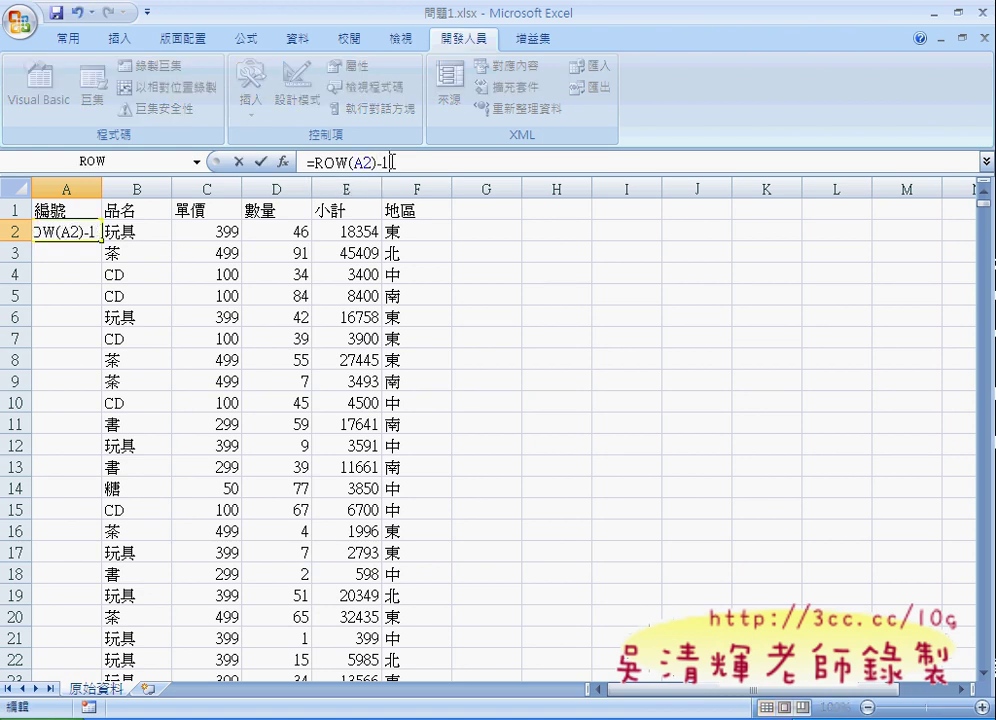
{"action": "key", "text": "Return"}
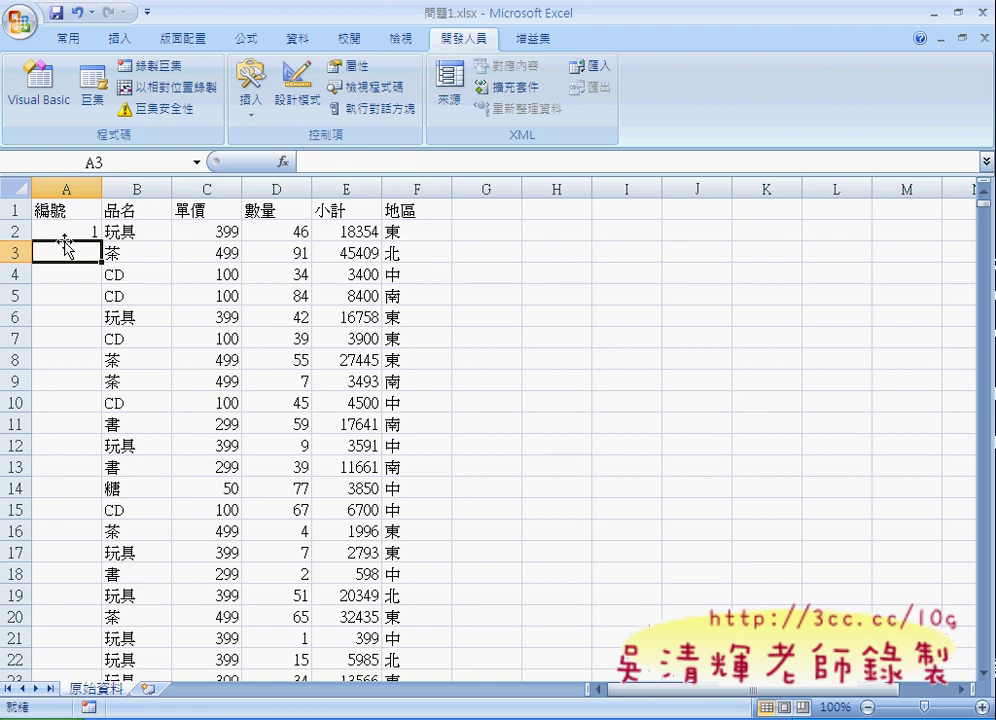
{"action": "left_click", "coordinate": [62, 226]}
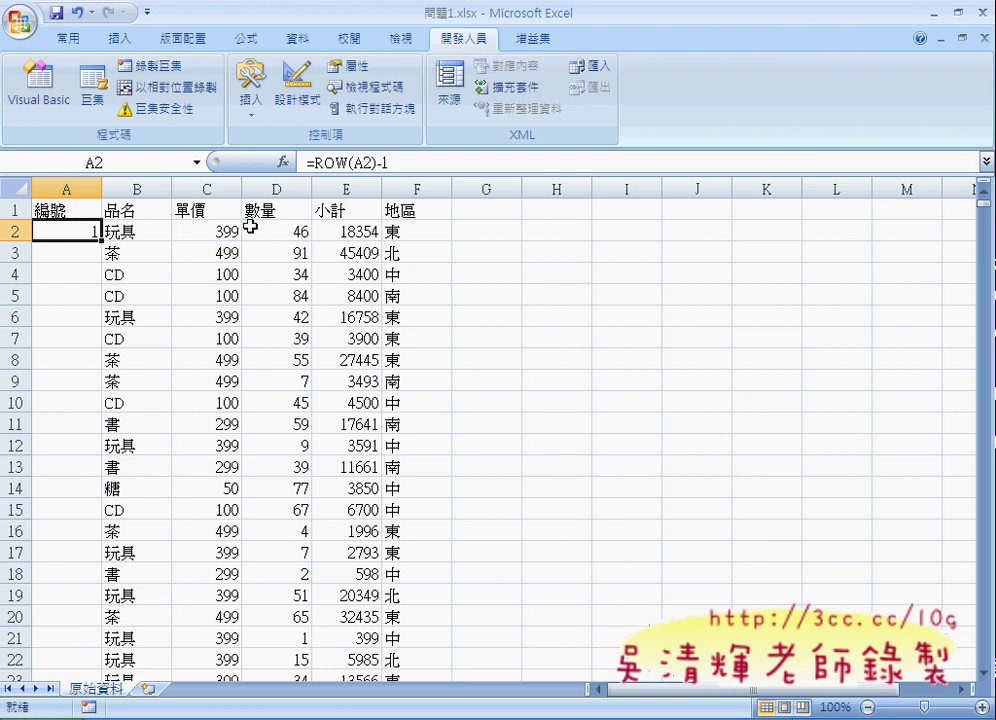
{"action": "left_click", "coordinate": [316, 162]}
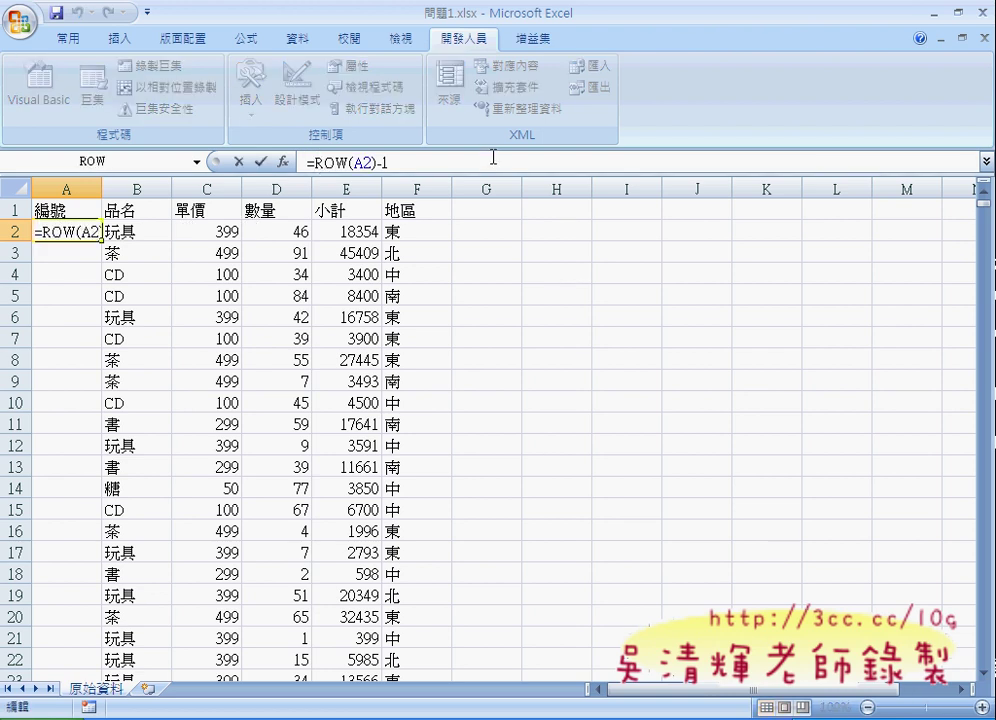
Cut ROW(A2)-1 out of A2's formula in the formula bar
{"action": "left_click_drag", "start_coordinate": [316, 162], "coordinate": [388, 162]}
{"action": "right_click", "coordinate": [376, 162]}
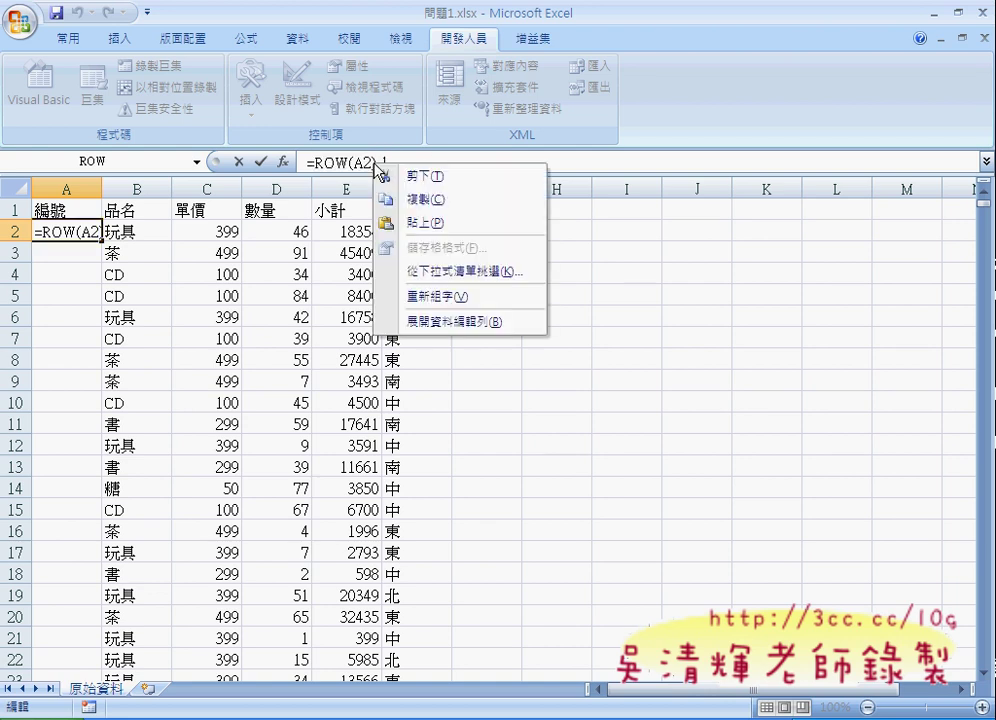
{"action": "left_click", "coordinate": [398, 174]}
Insert the TEXT function into A2, choosing it from the 全部 category
{"action": "left_click", "coordinate": [283, 161]}
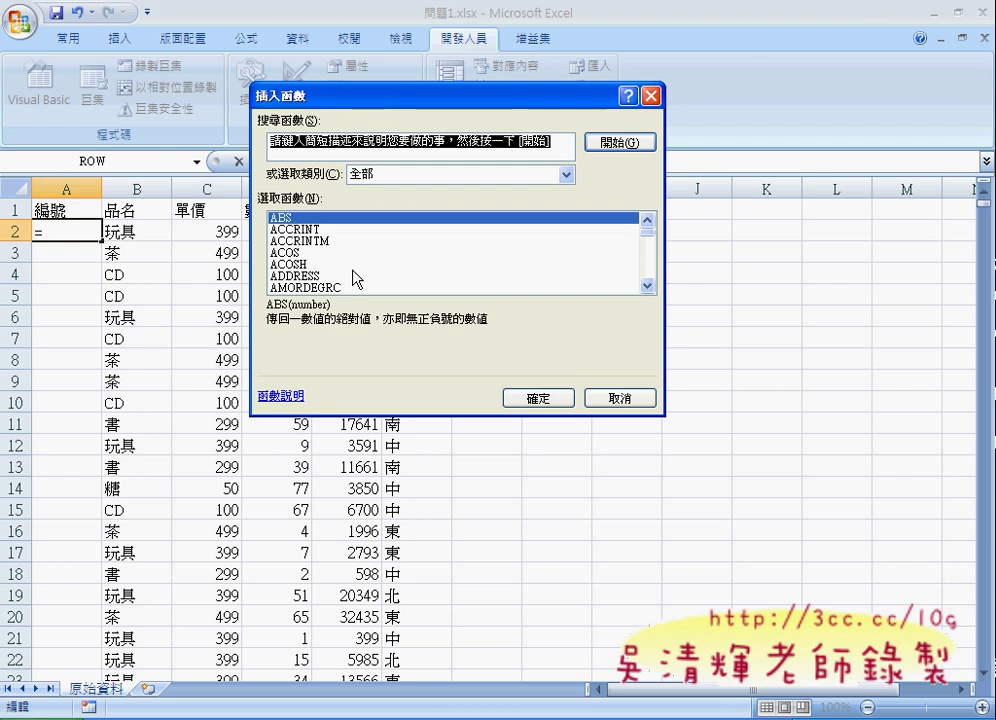
{"action": "left_click", "coordinate": [451, 176]}
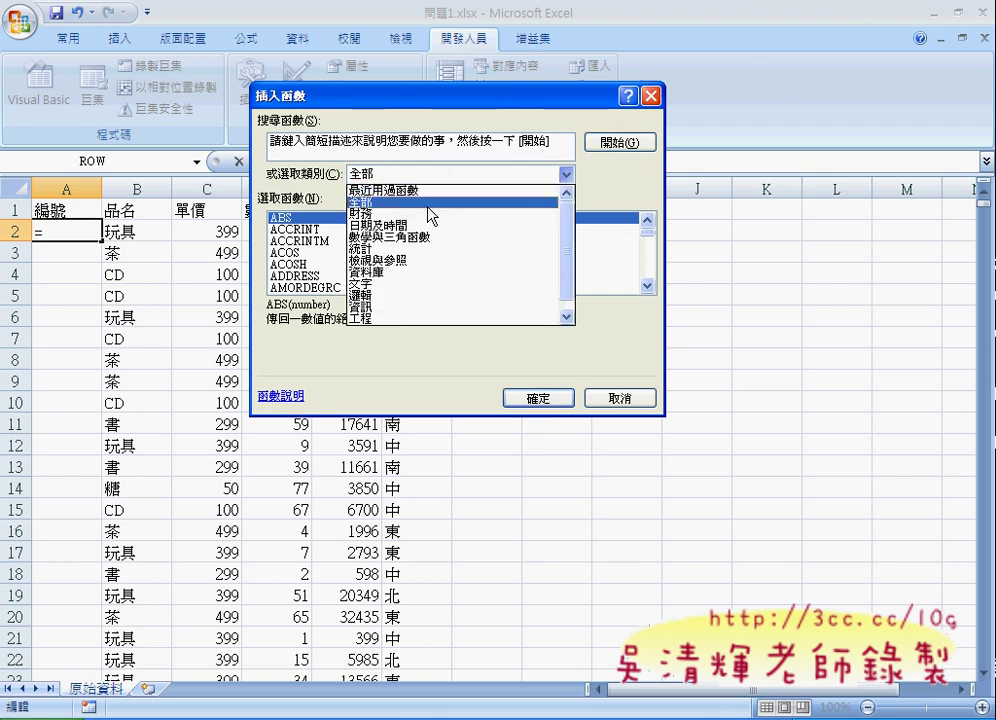
{"action": "left_click", "coordinate": [430, 202]}
{"action": "left_click", "coordinate": [404, 229]}
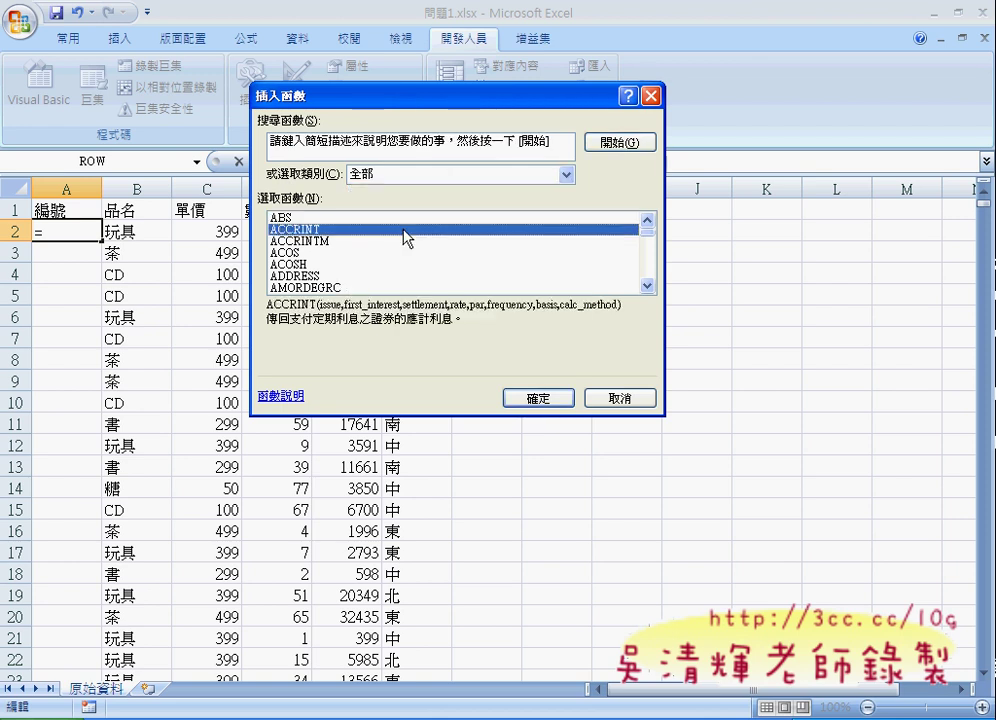
{"action": "key", "text": "t"}
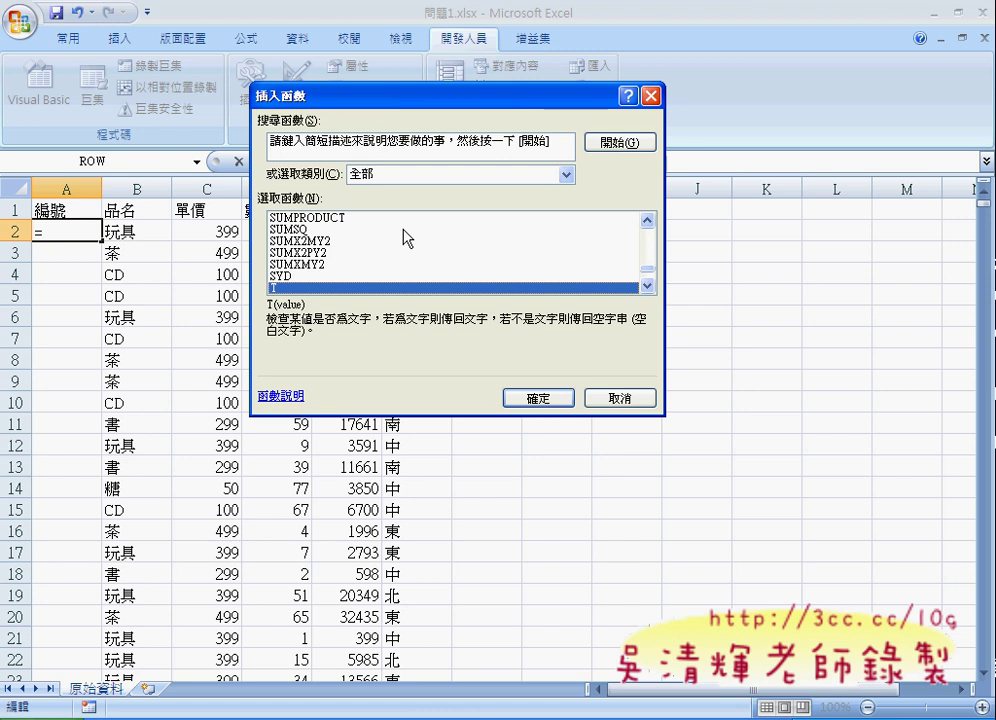
{"action": "left_click", "coordinate": [648, 287]}
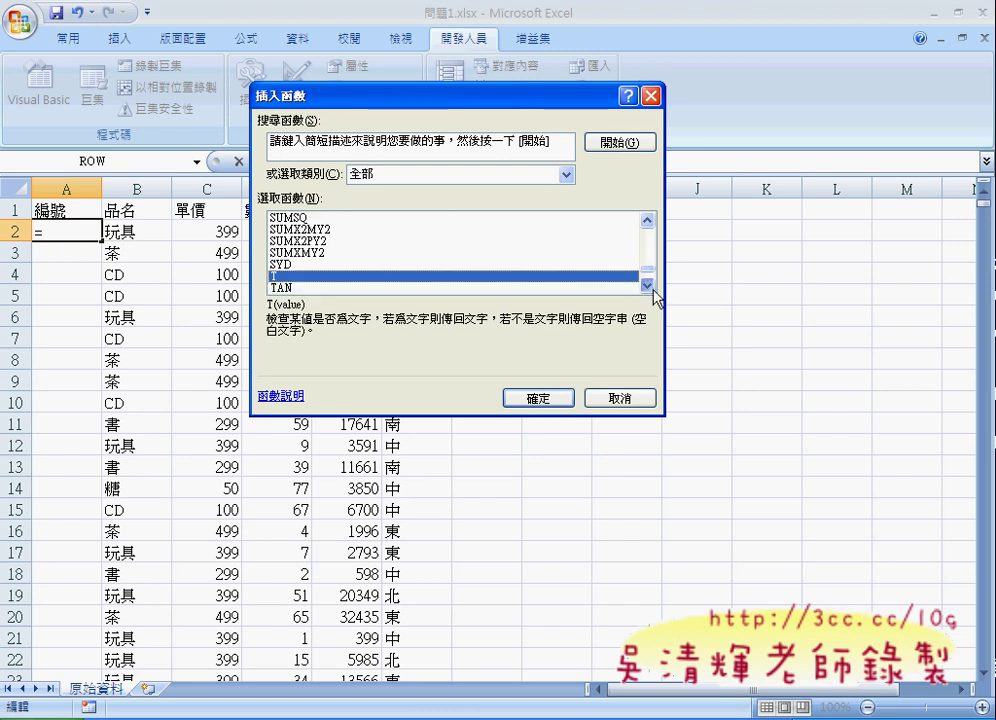
{"action": "left_click", "coordinate": [648, 287]}
{"action": "left_click", "coordinate": [648, 287]}
{"action": "left_click", "coordinate": [648, 287]}
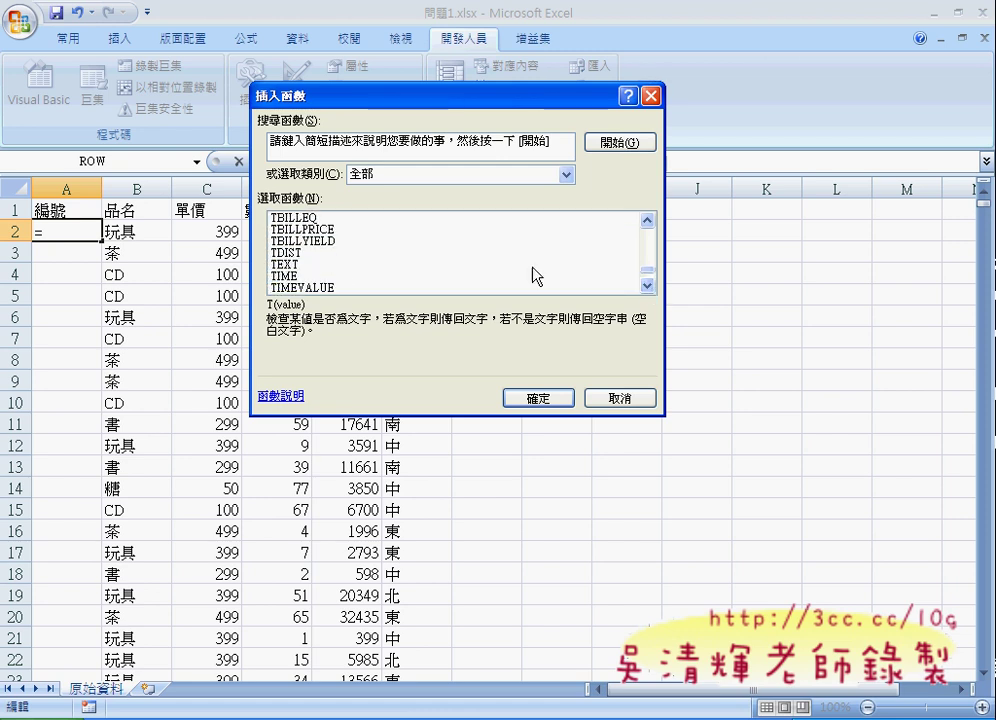
{"action": "left_click", "coordinate": [316, 265]}
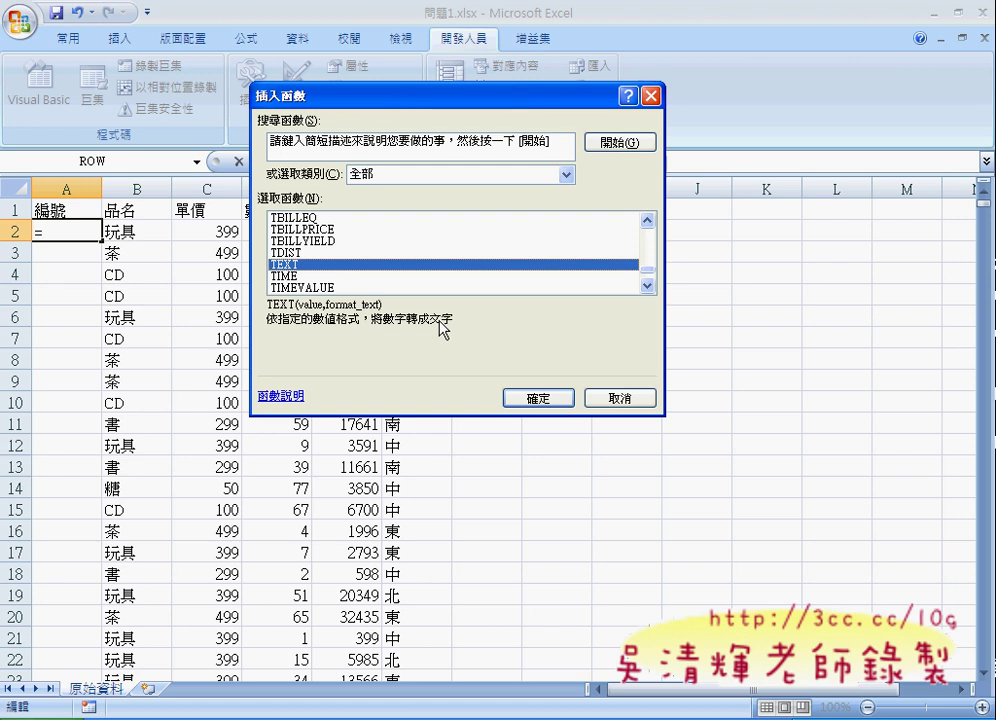
{"action": "left_click", "coordinate": [540, 398]}
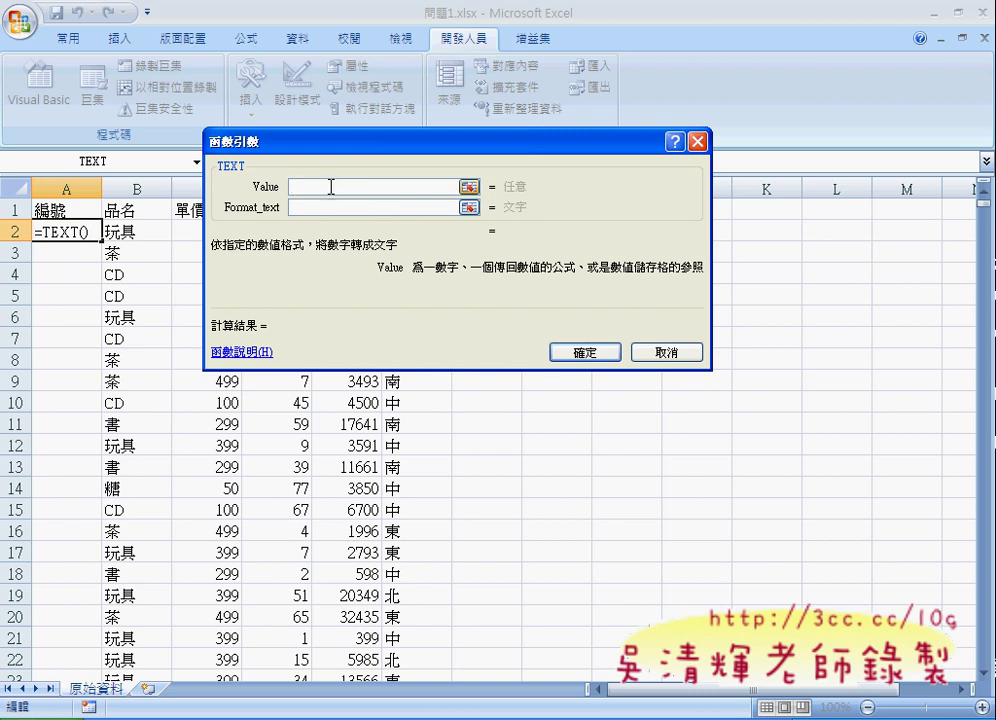
Fill TEXT's Value with ROW(A2)-1 and Format_text with "000"
{"action": "type", "text": "ROW(A2)-1"}
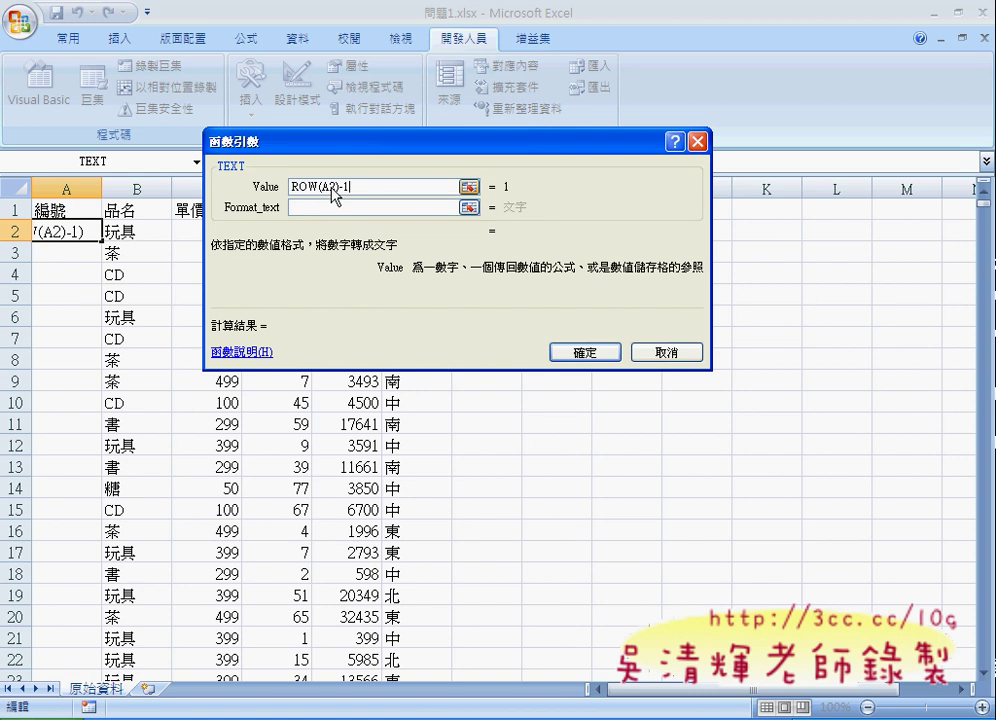
{"action": "left_click", "coordinate": [337, 207]}
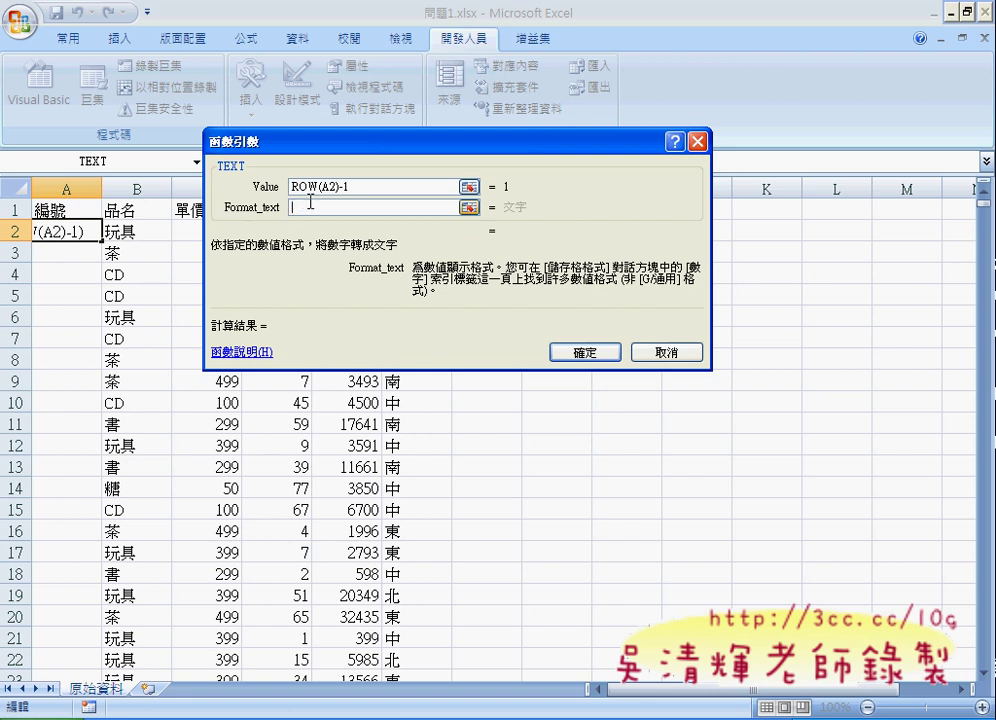
{"action": "type", "text": "\""}
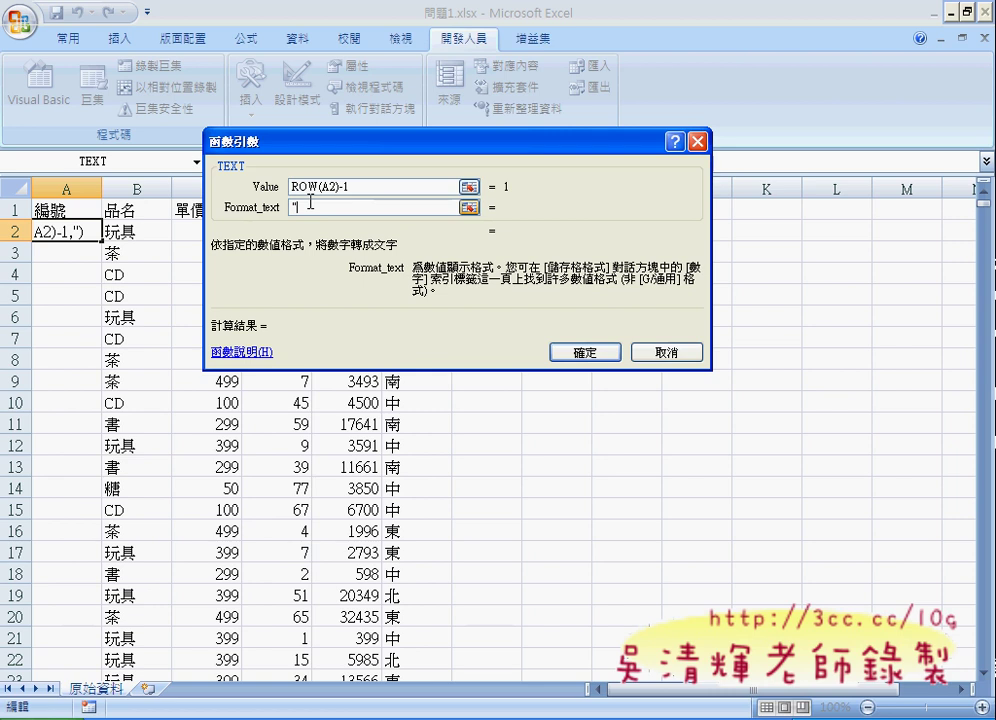
{"action": "type", "text": "000"}
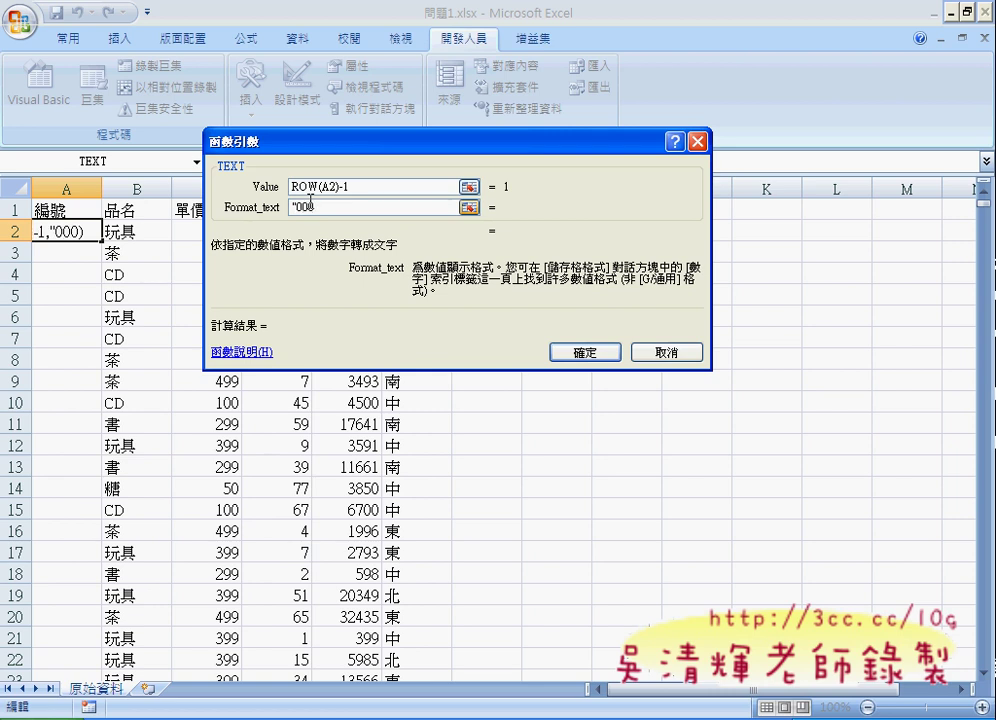
{"action": "type", "text": "\""}
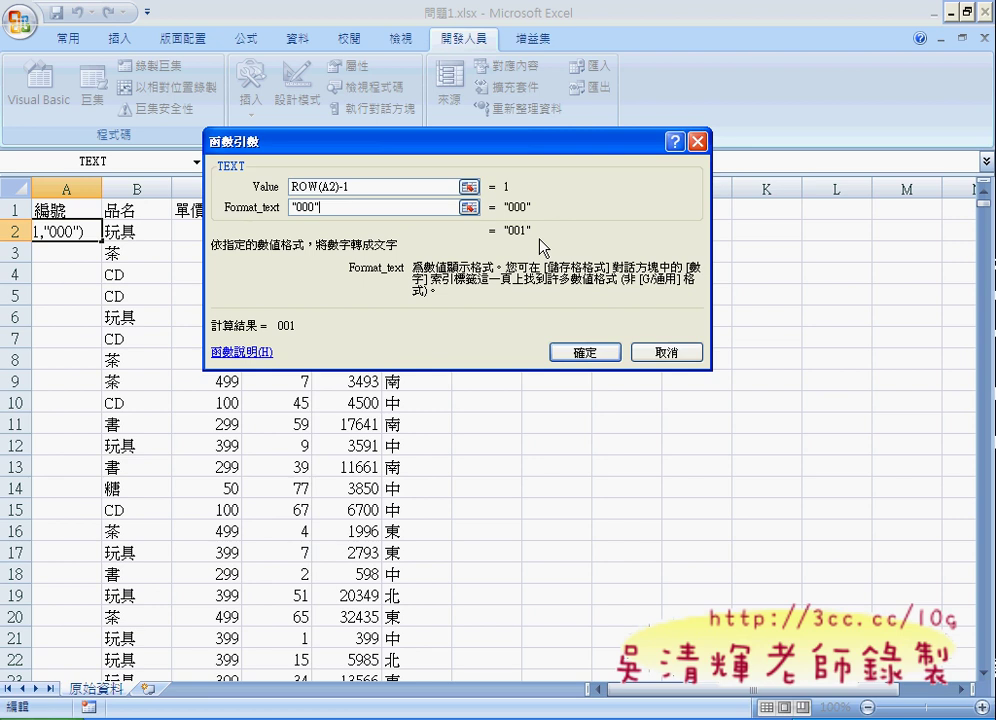
{"action": "mouse_move", "coordinate": [543, 240]}
{"action": "left_mouse_down"}
{"action": "mouse_move", "coordinate": [514, 245]}
{"action": "mouse_move", "coordinate": [530, 222]}
{"action": "left_mouse_up"}
{"action": "left_click_drag", "start_coordinate": [333, 256], "coordinate": [397, 256]}
{"action": "left_click_drag", "start_coordinate": [378, 240], "coordinate": [366, 232]}
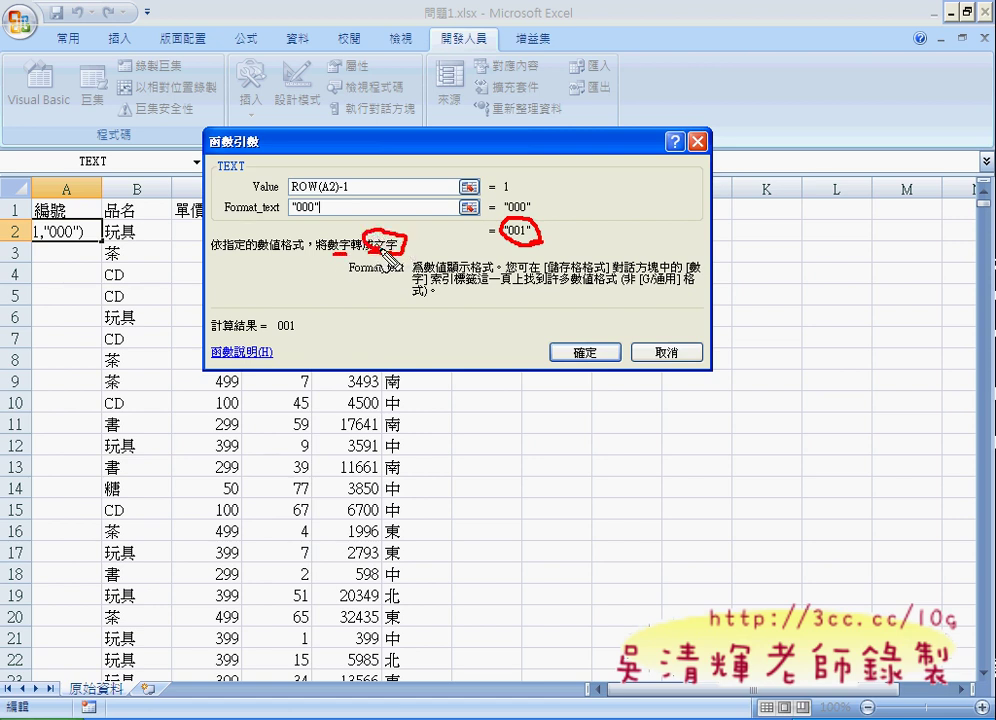
{"action": "left_click_drag", "start_coordinate": [260, 249], "coordinate": [305, 253]}
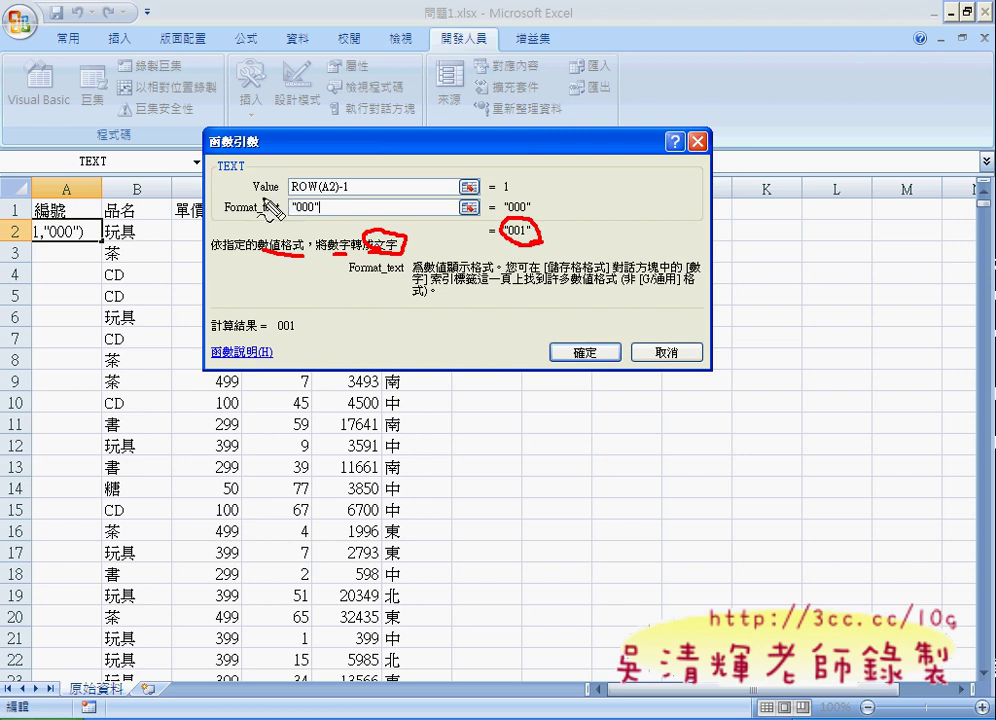
{"action": "key", "text": "Escape"}
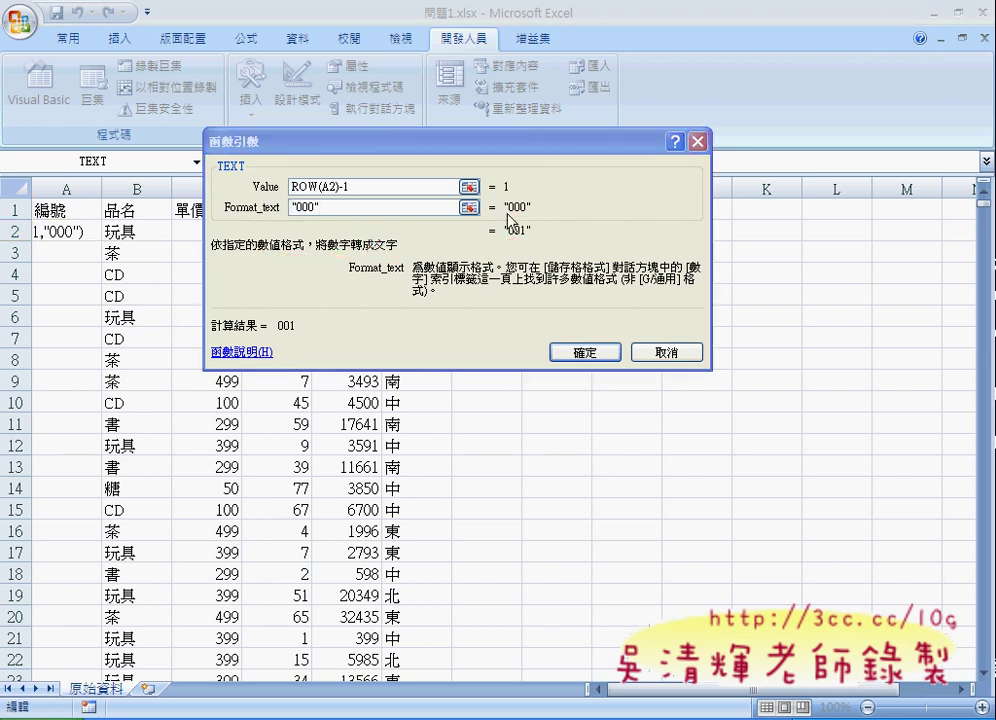